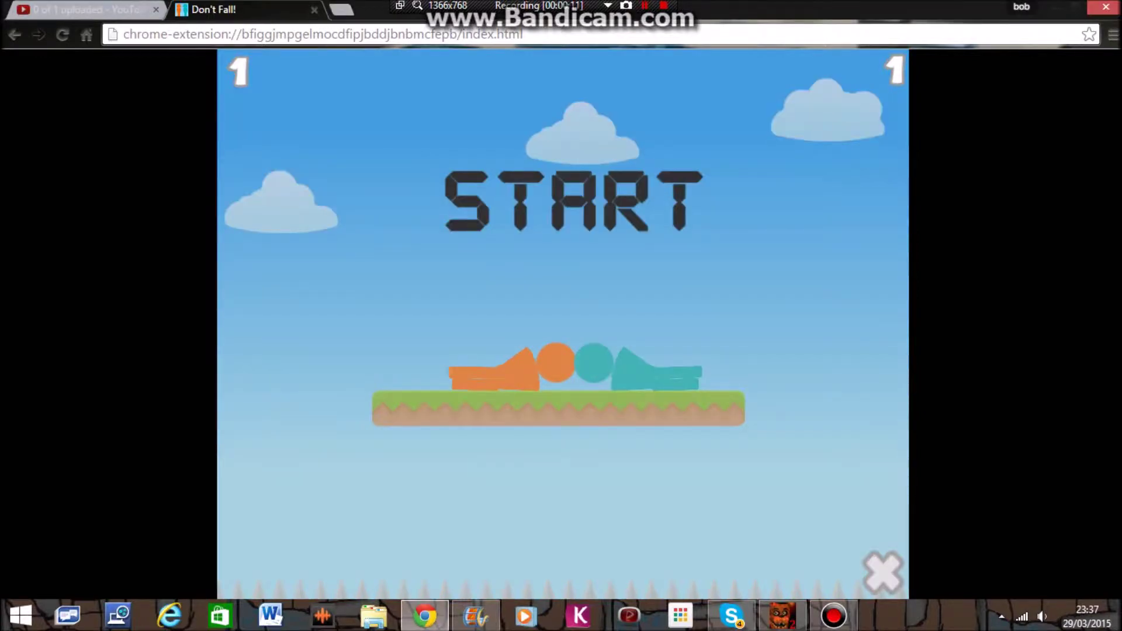
Start the two-player match with Space and play rounds toward a 1–3 score
{"action": "key", "text": "space"}
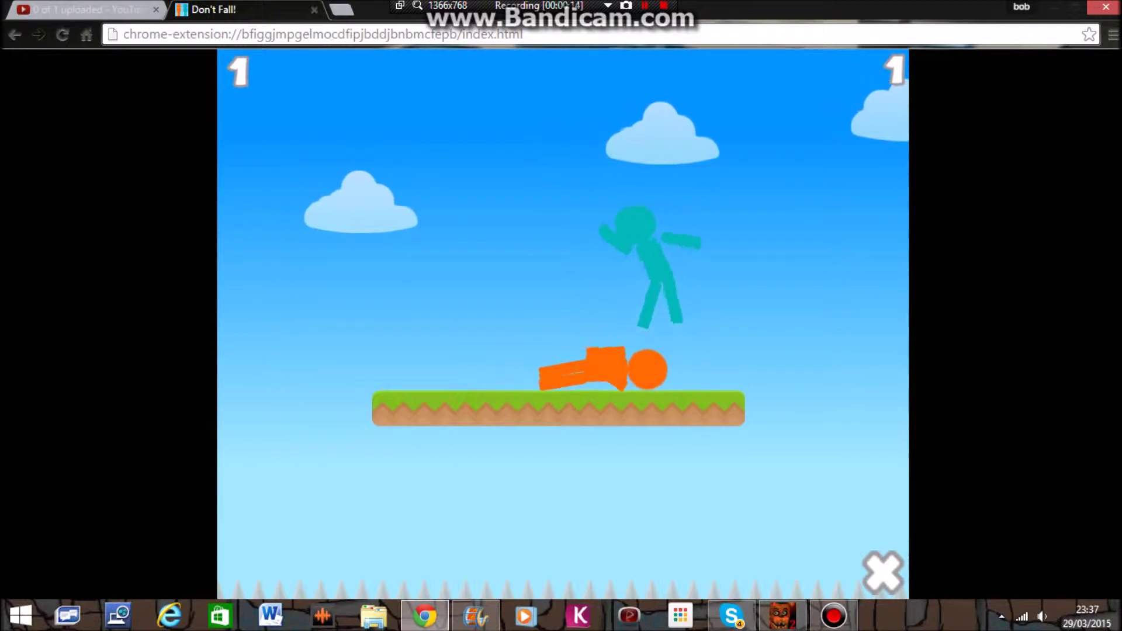